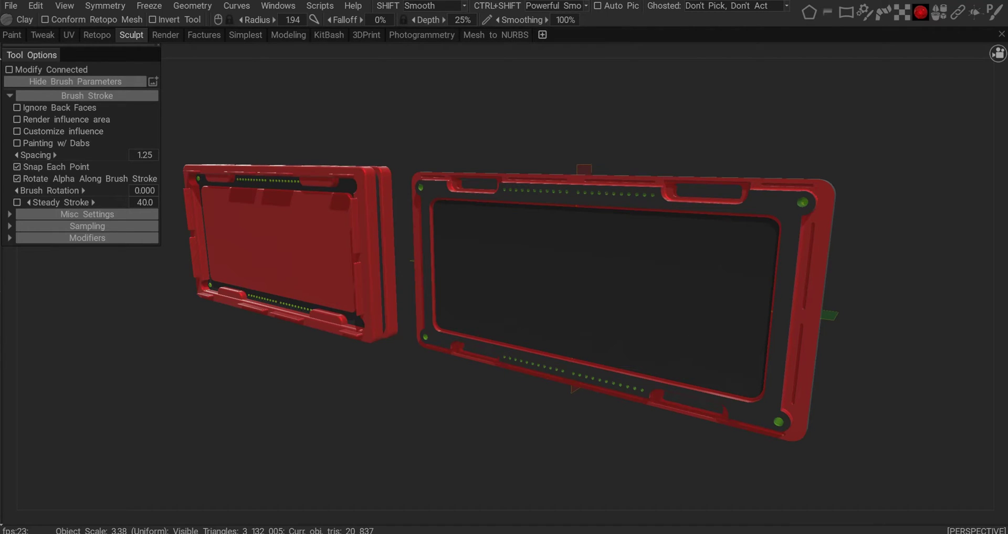
Check in the beta preferences that Allow Live Booleans is enabled, and close the preferences without changes.
click(22, 9)
mouse_move(35, 10)
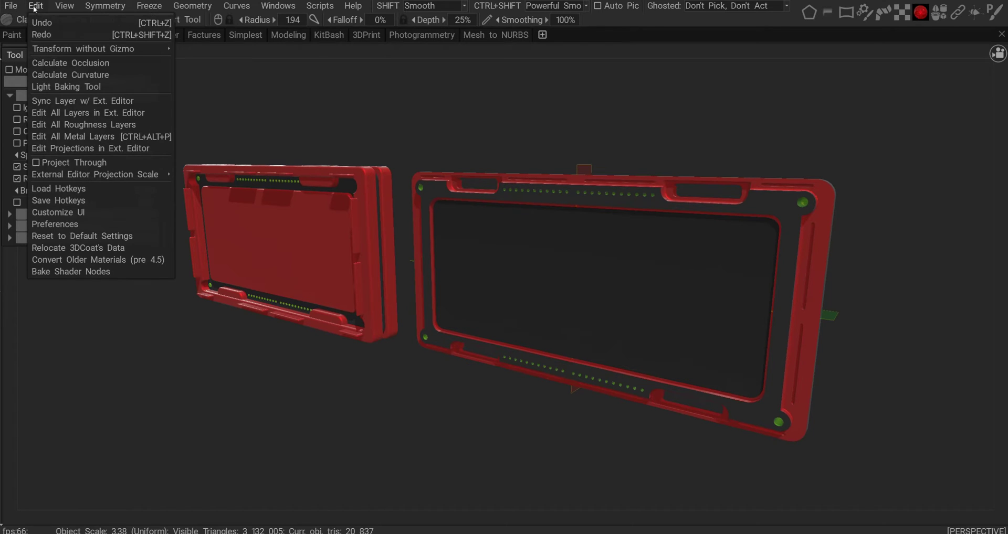
click(79, 224)
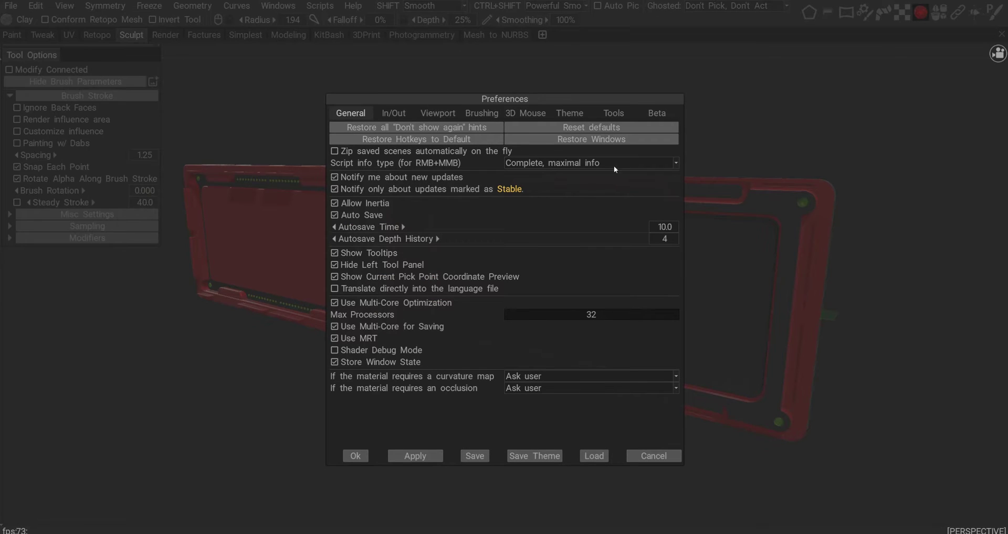
click(661, 112)
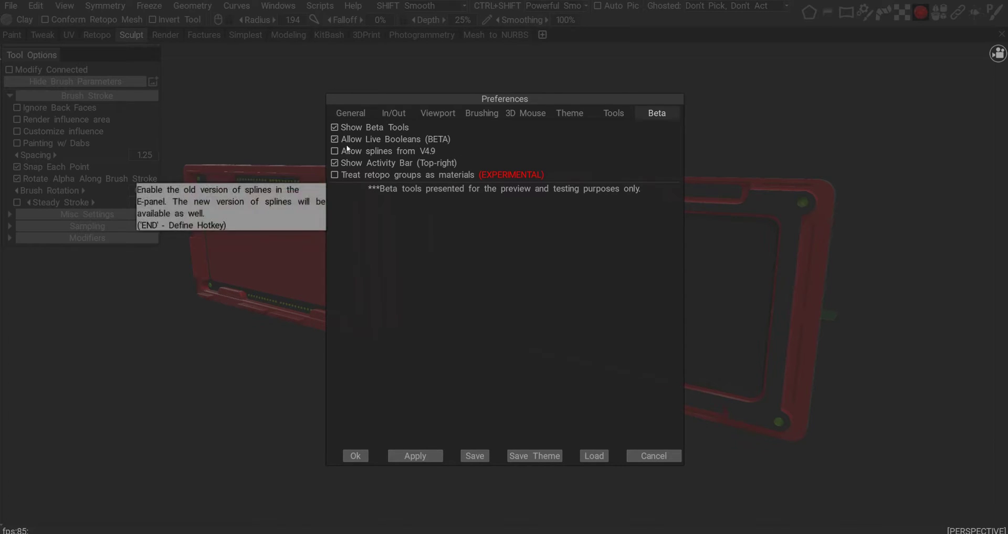
click(653, 456)
Show the side panels, select Body_copy000 in the sculpt tree and toggle its visibility off and on.
key(Tab)
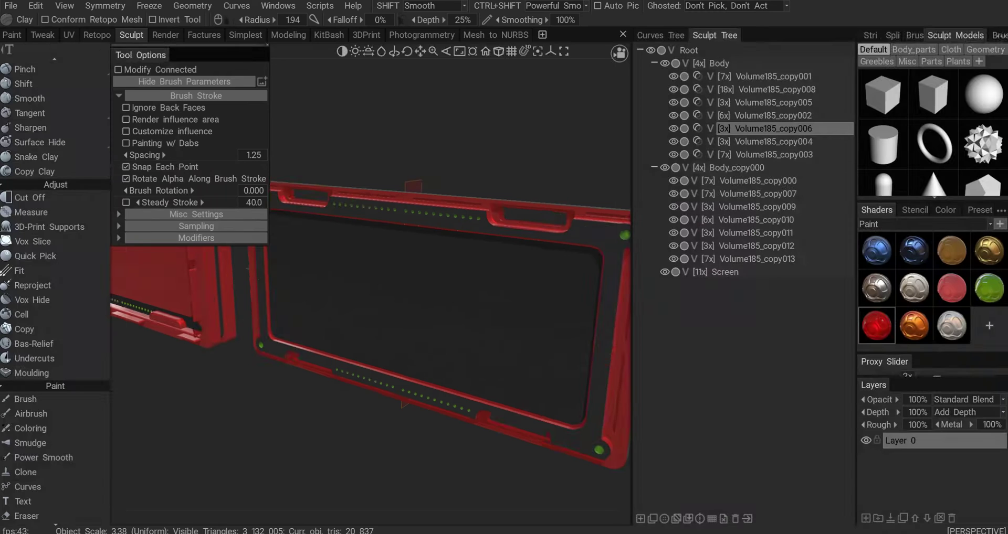
alt+right_drag(513, 318, 477, 323)
alt+middle_drag(477, 322, 580, 339)
alt+right_drag(580, 339, 606, 336)
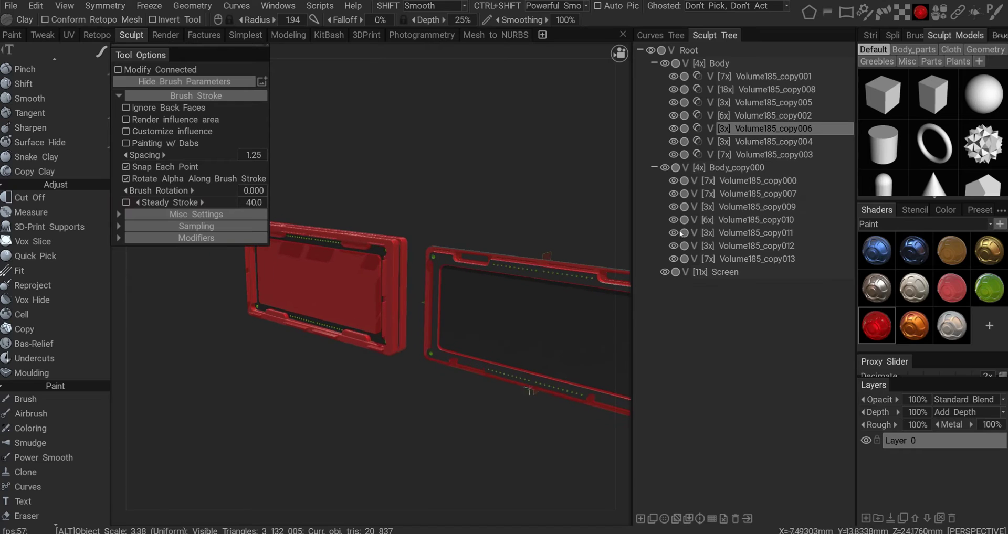
click(719, 170)
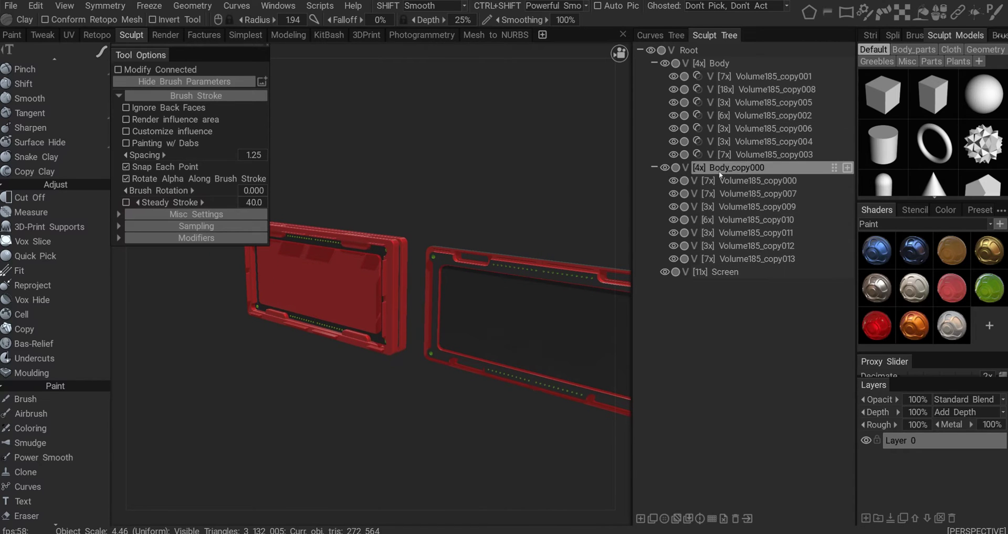
click(665, 168)
click(665, 168)
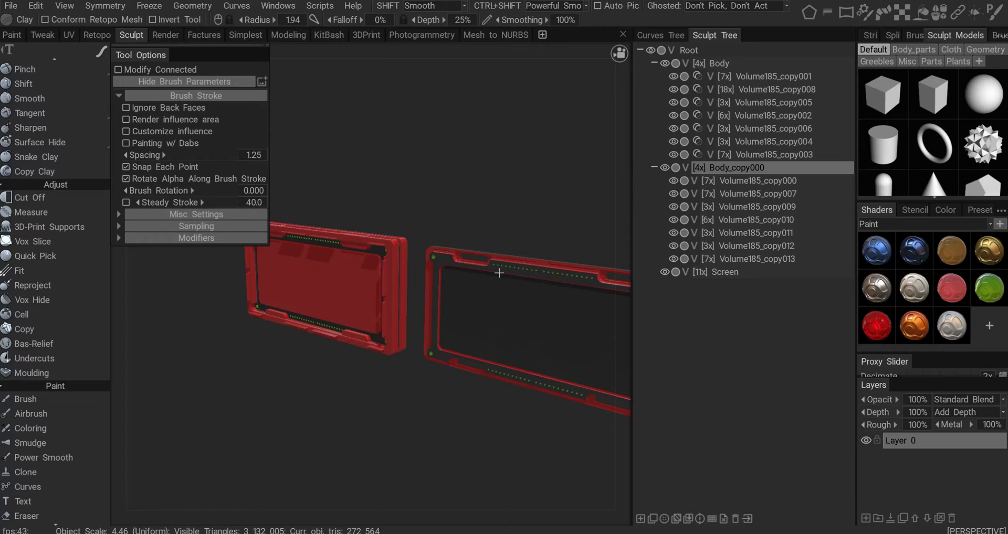
Select Volume185_copy001 under Body and set it to No Live Booleans.
middle_drag(499, 273, 411, 250)
right_drag(411, 250, 663, 106)
click(743, 77)
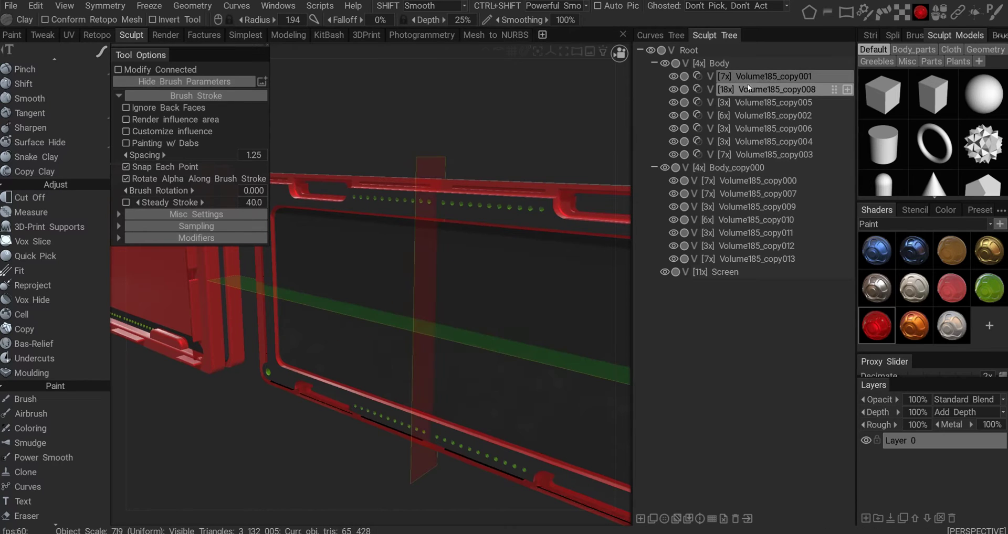
right_click(758, 79)
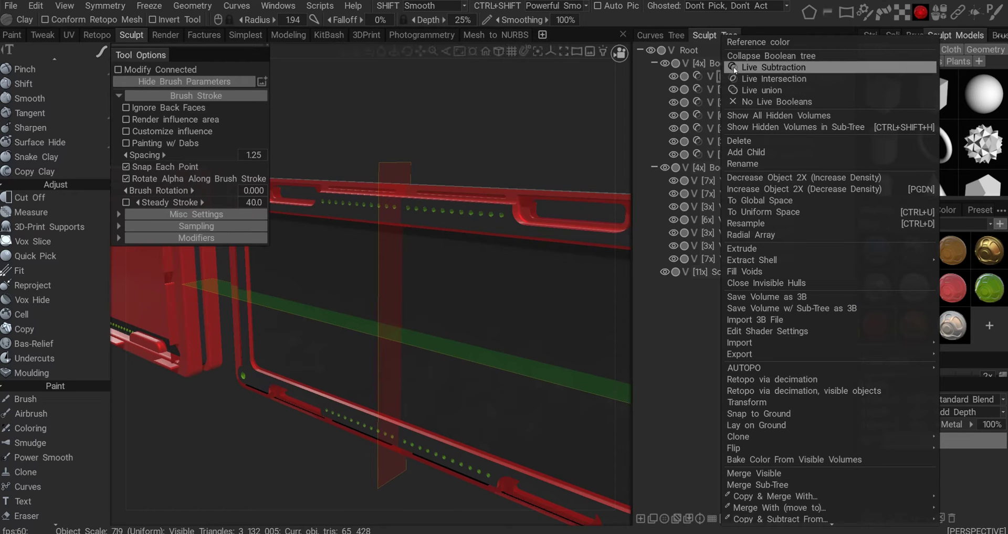
click(756, 101)
mouse_move(555, 158)
mouse_down()
mouse_move(543, 134)
mouse_move(543, 196)
mouse_move(537, 137)
mouse_up()
scroll(543, 134, down, 3)
scroll(537, 137, up, 2)
Set Volume185_copy001 back to Live Subtraction.
right_click(706, 77)
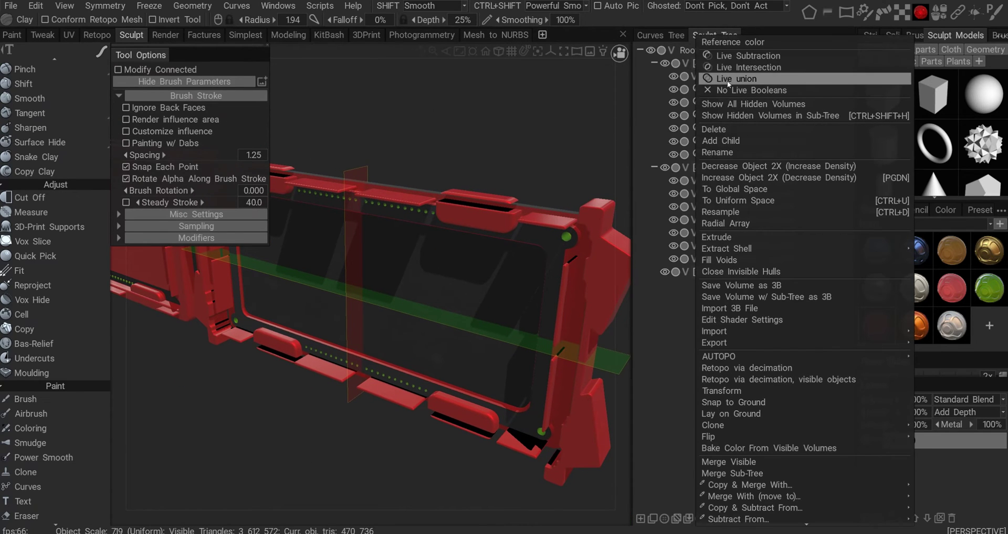
click(707, 57)
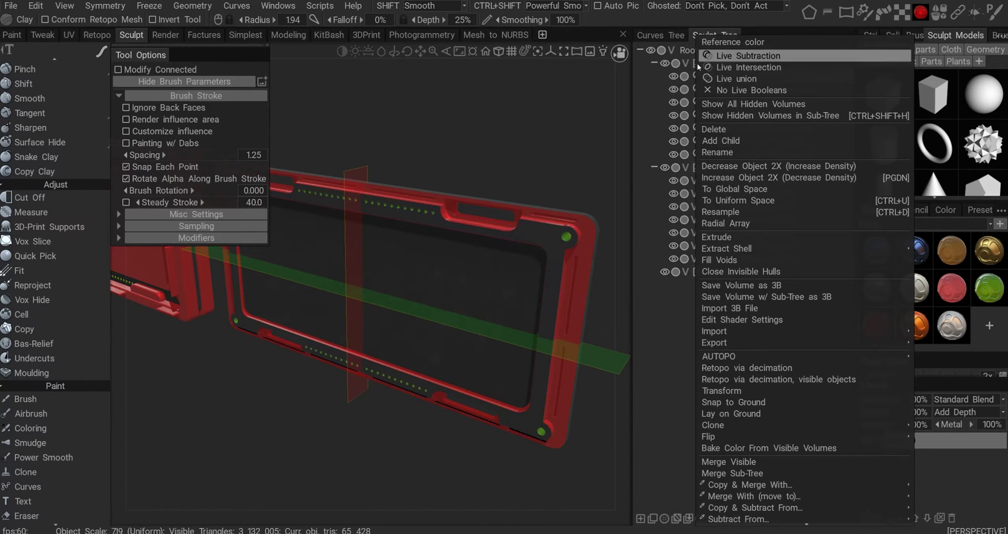
mouse_move(452, 171)
alt+mouse_down()
mouse_move(483, 184)
mouse_move(483, 242)
mouse_move(484, 184)
mouse_move(504, 173)
alt+mouse_up()
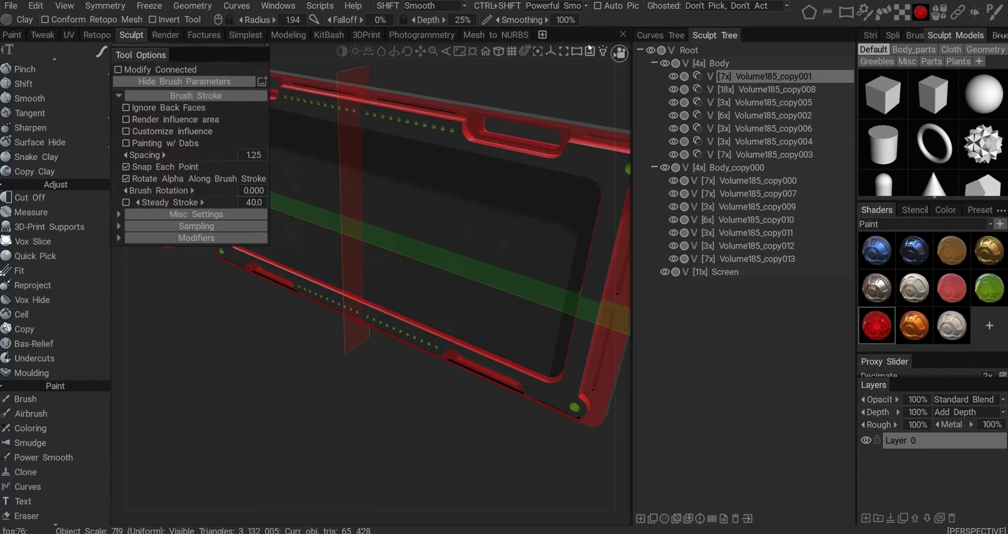
Select Volume185_copy008 and move it slightly down along the vertical axis with the Transform tool.
click(774, 103)
click(773, 93)
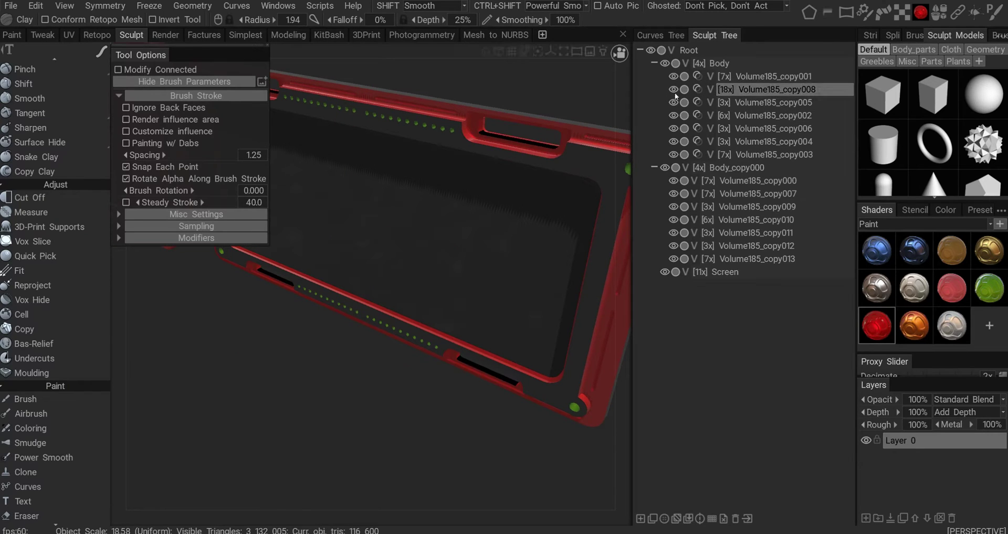
click(676, 89)
key(t)
middle_drag(458, 187, 461, 198)
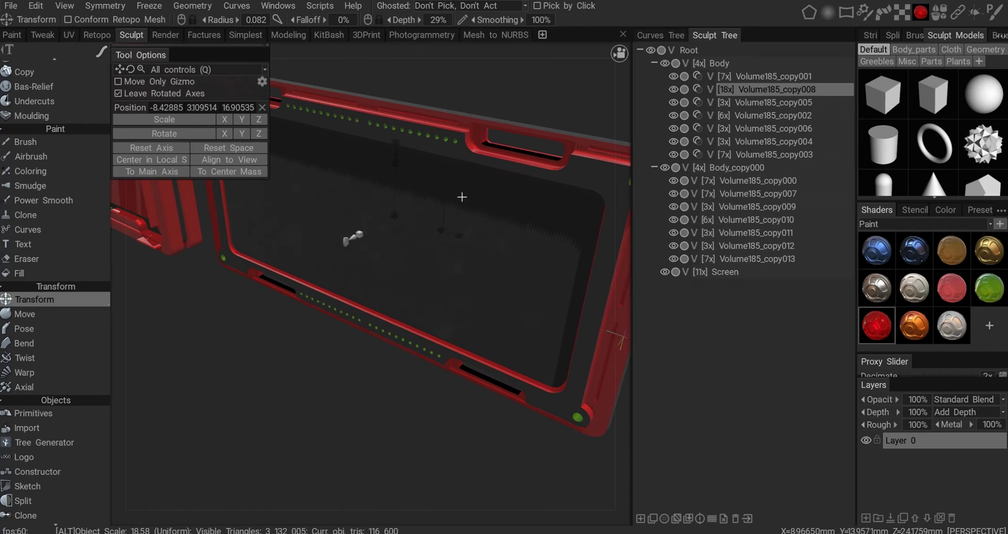
drag(395, 152, 395, 154)
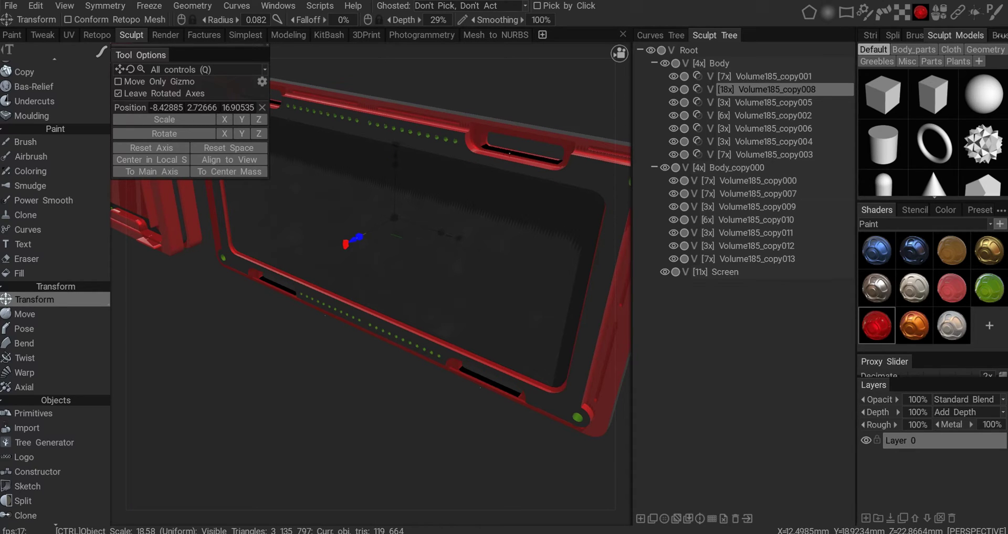
Merge the Volume185_copy008 subtraction volume permanently into its parent Body.
alt+middle_drag(509, 153, 449, 183)
alt+right_drag(449, 184, 419, 198)
mouse_move(419, 201)
alt+mouse_down()
mouse_move(433, 210)
mouse_move(423, 220)
alt+mouse_up()
alt+right_drag(423, 221, 414, 231)
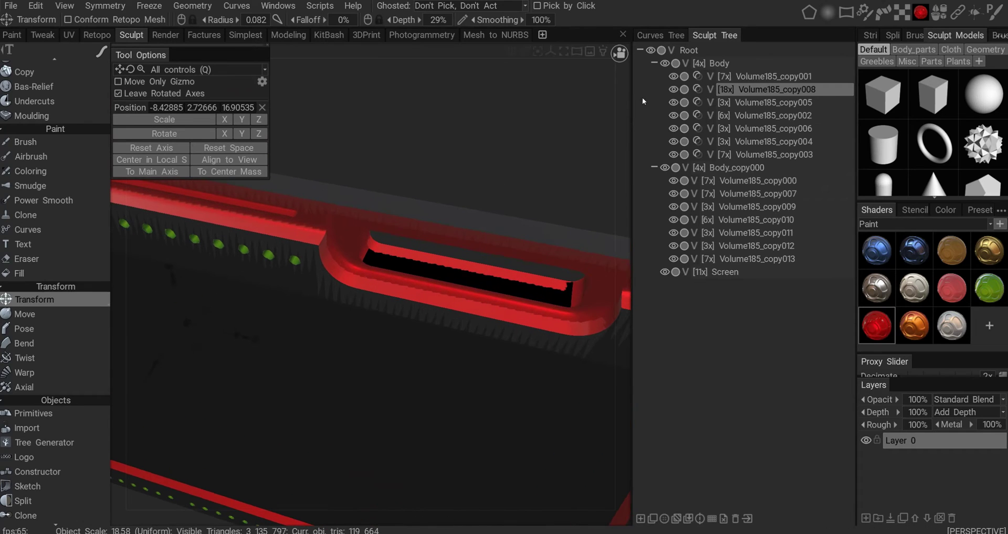
mouse_move(834, 91)
ctrl+mouse_down()
mouse_move(832, 71)
mouse_move(830, 100)
mouse_move(829, 67)
mouse_move(823, 93)
mouse_move(827, 66)
ctrl+mouse_up()
Merge the Volume185_copy001 and Volume185_copy005 subtraction volumes permanently into Body.
alt+right_drag(485, 220, 446, 262)
mouse_move(445, 263)
alt+mouse_down()
mouse_move(440, 222)
mouse_move(443, 238)
mouse_move(426, 260)
alt+mouse_up()
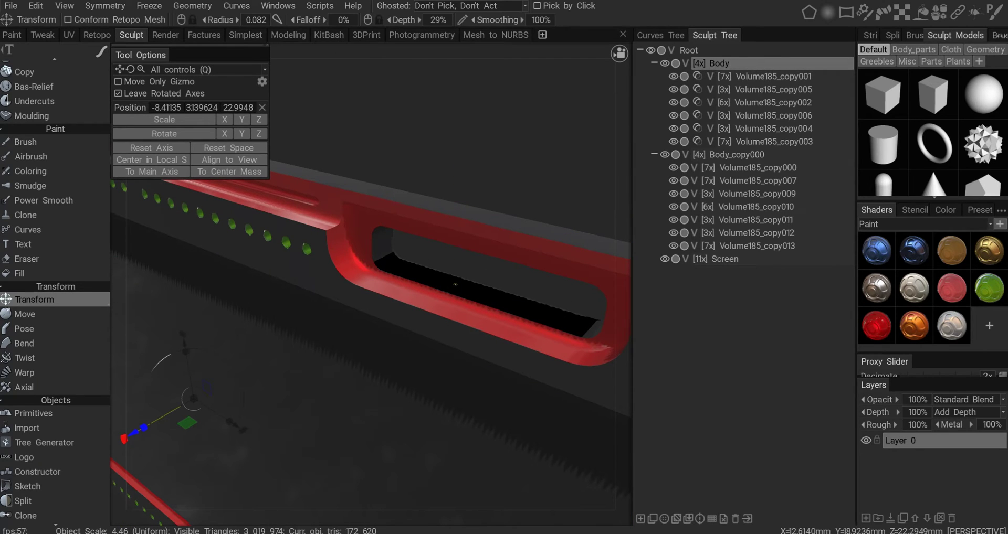
ctrl+drag(784, 80, 834, 66)
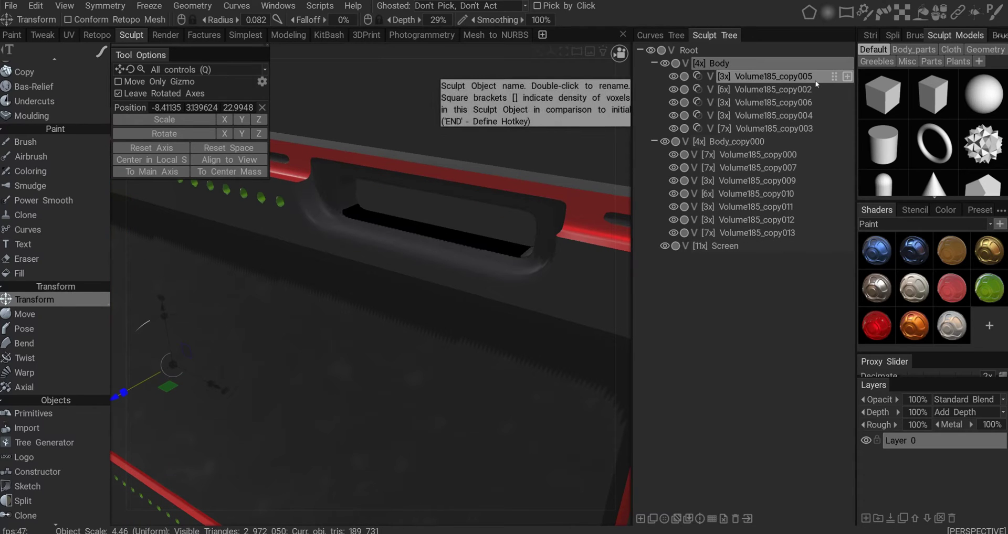
click(782, 76)
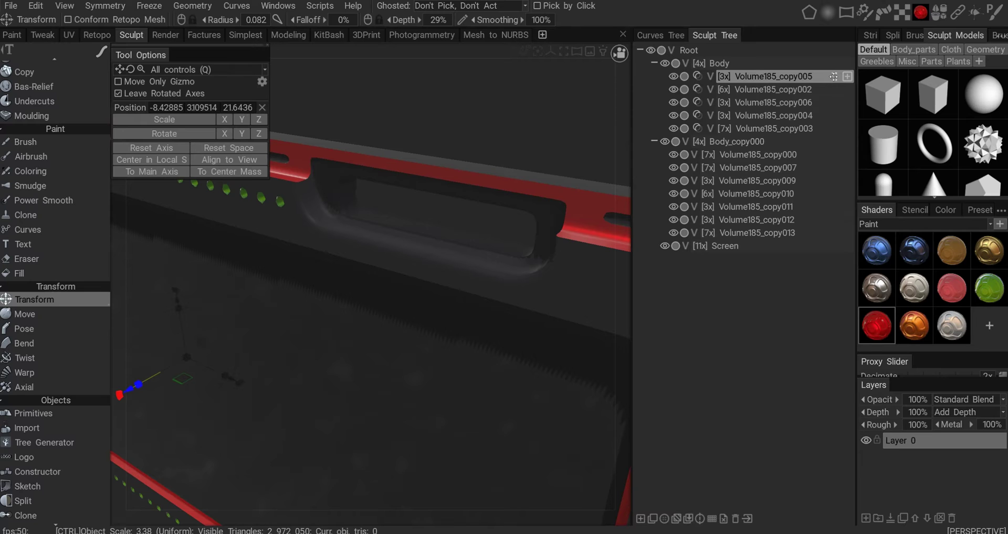
ctrl+drag(834, 76, 835, 66)
Examine the merged cutouts, slots and corner hole of the body up close and from several angles.
mouse_move(502, 216)
alt+mouse_down()
mouse_move(447, 279)
mouse_move(333, 281)
mouse_move(531, 225)
mouse_move(564, 286)
mouse_move(525, 272)
mouse_move(433, 298)
mouse_move(404, 292)
mouse_move(424, 278)
mouse_move(431, 298)
mouse_move(514, 242)
mouse_move(562, 282)
mouse_move(526, 250)
mouse_move(494, 273)
mouse_move(452, 265)
mouse_move(366, 295)
mouse_move(366, 314)
mouse_move(351, 288)
mouse_move(378, 308)
mouse_move(355, 322)
mouse_move(392, 316)
mouse_move(331, 324)
mouse_move(399, 294)
alt+mouse_up()
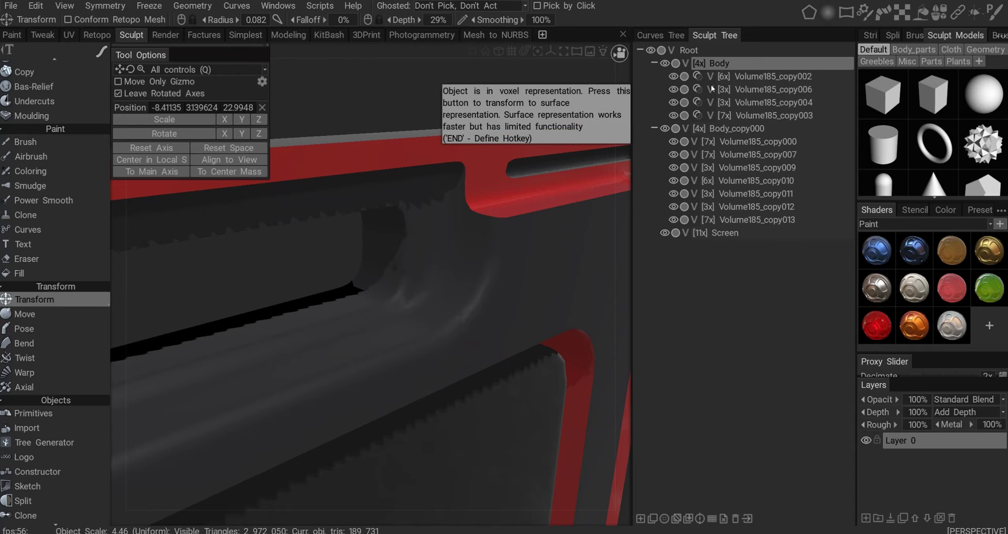
scroll(380, 265, down, 5)
alt+drag(380, 265, 374, 263)
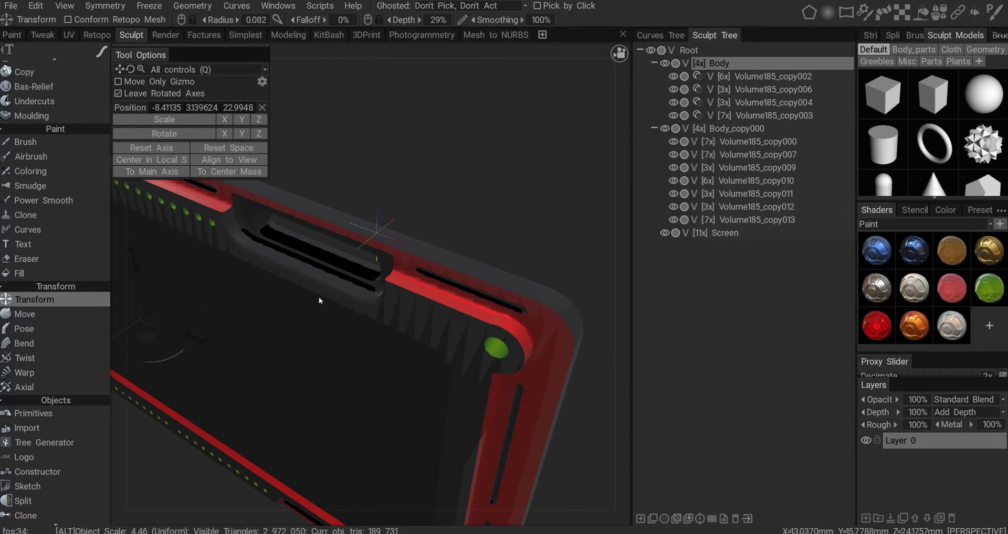
alt+drag(320, 298, 360, 290)
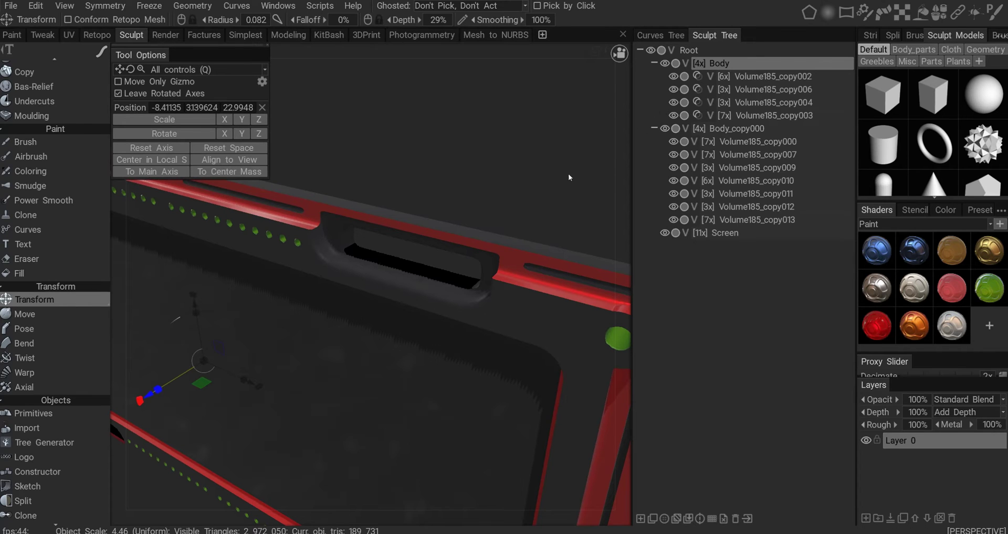
alt+drag(475, 214, 424, 221)
alt+right_drag(424, 220, 417, 277)
alt+drag(417, 276, 428, 113)
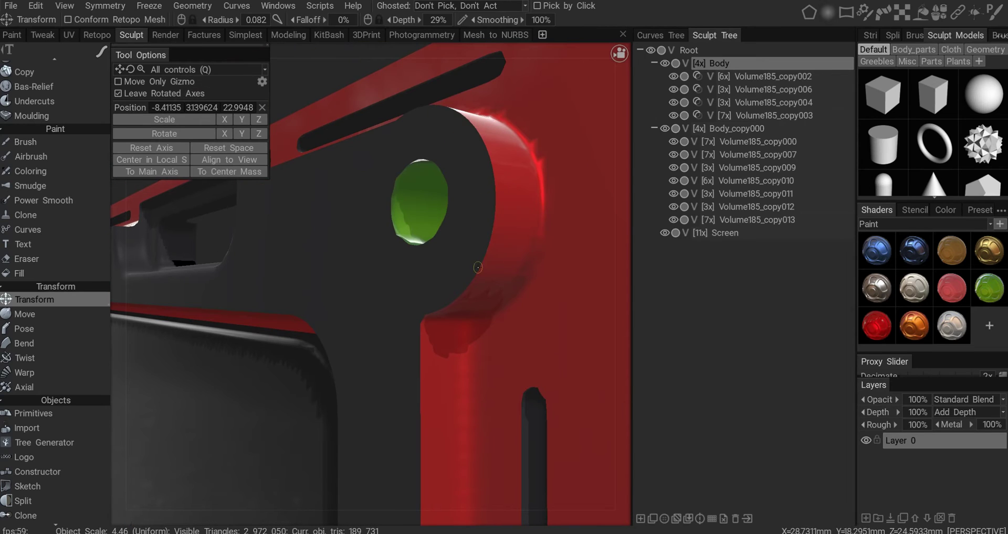
alt+drag(477, 268, 450, 229)
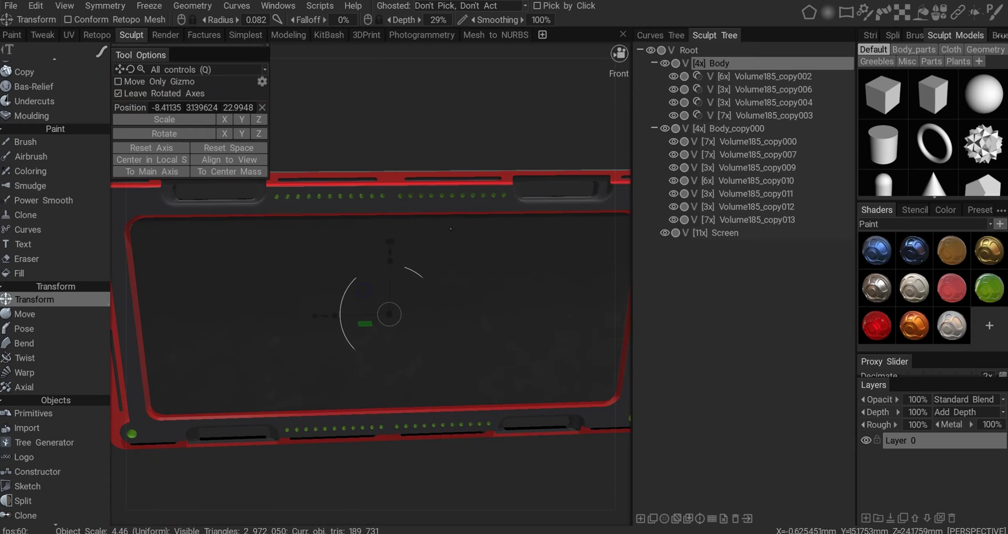
Select Volume185_copy004 under Body and apply the brown shader to the small holes it cuts.
click(771, 89)
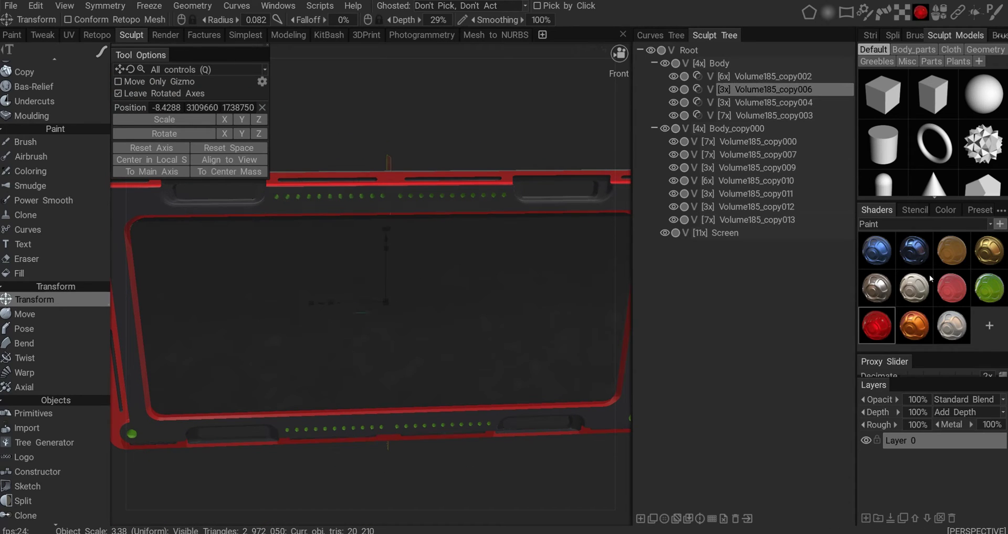
click(750, 103)
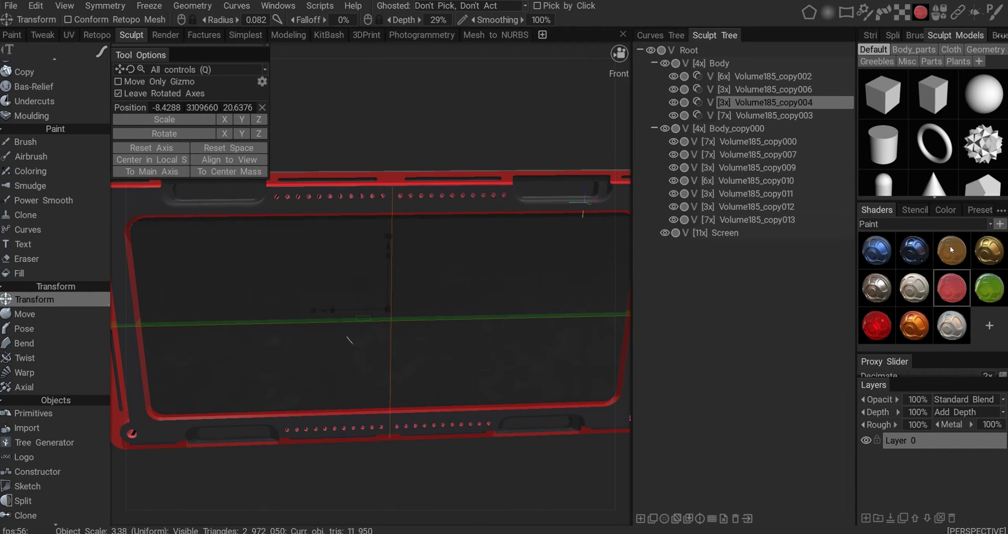
alt+drag(491, 303, 403, 257)
Examine the recolored holes around the body from several angles, with the side panels hidden and shown.
key(Tab)
key(Tab)
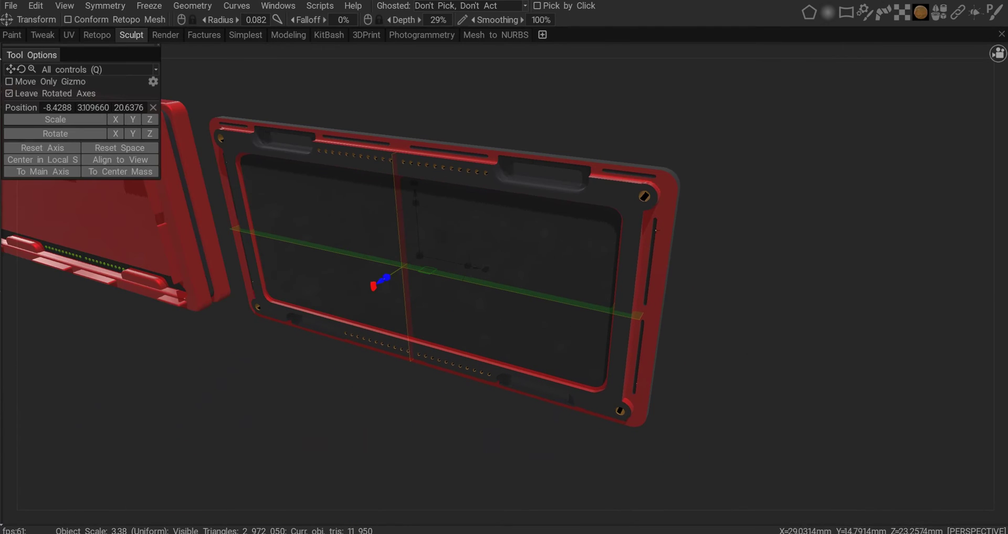
alt+middle_drag(438, 191, 457, 208)
alt+drag(441, 209, 456, 208)
alt+drag(265, 294, 322, 181)
alt+middle_drag(568, 263, 459, 256)
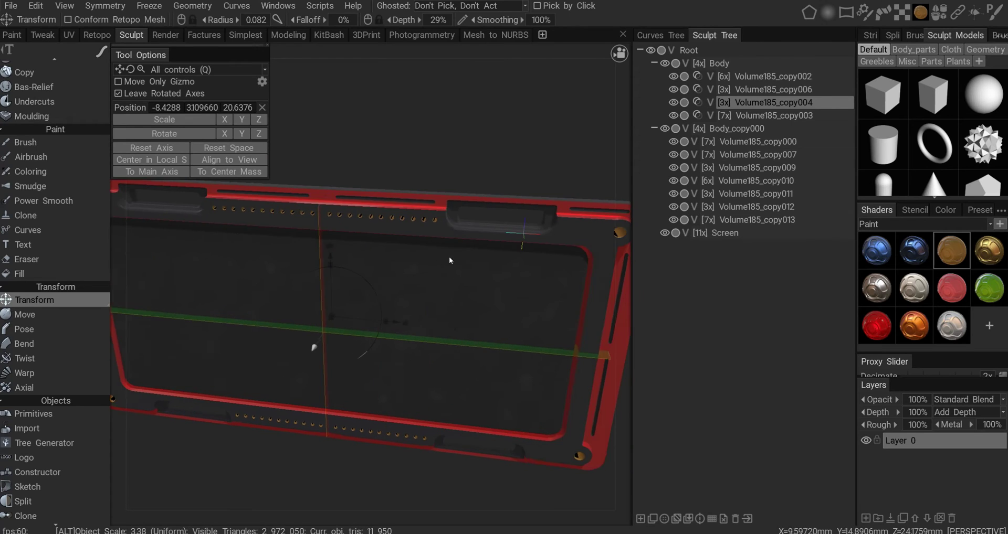
alt+drag(459, 257, 416, 254)
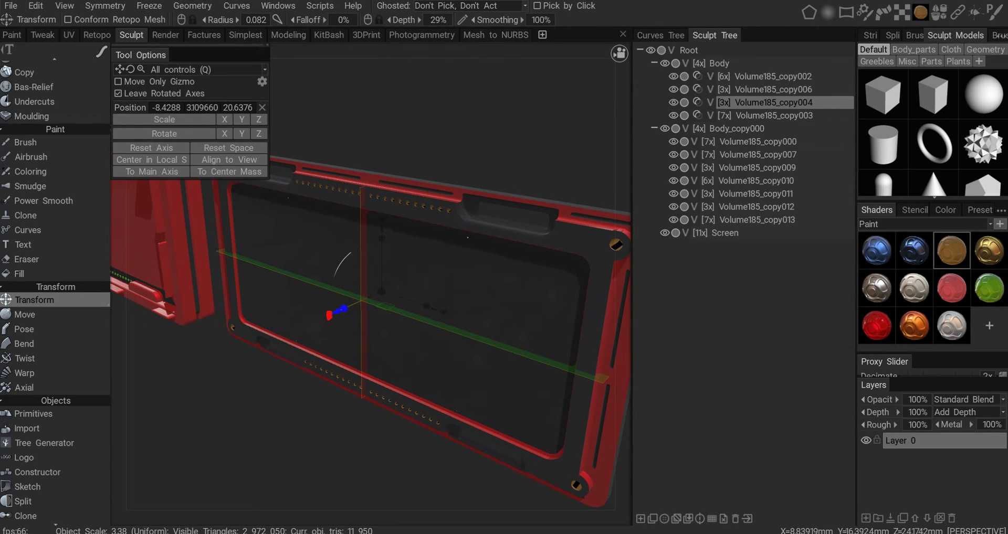
mouse_move(451, 230)
alt+mouse_down()
mouse_move(455, 241)
mouse_move(442, 190)
mouse_move(449, 181)
mouse_move(463, 215)
alt+mouse_up()
Select the remaining subtraction volumes under Body one by one to see which cutouts they belong to.
click(760, 78)
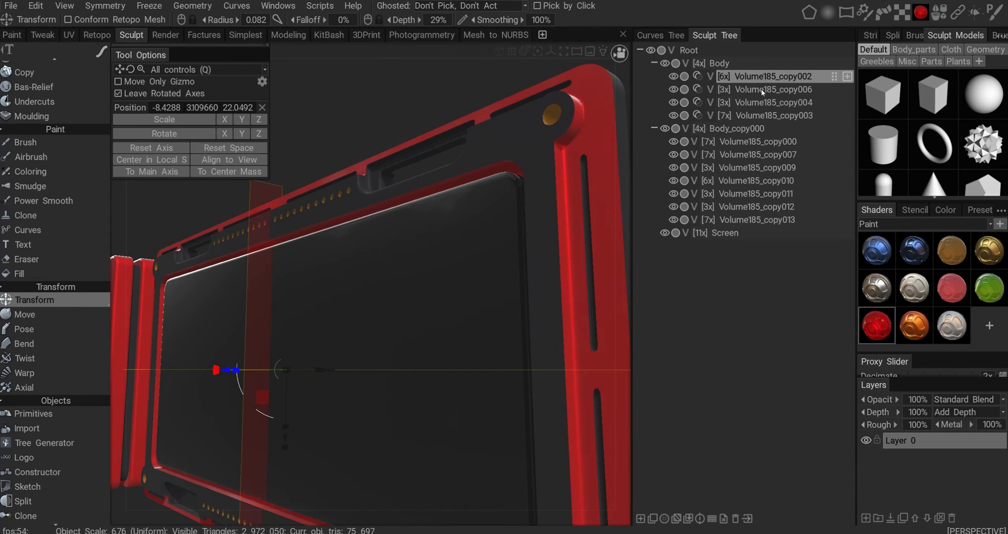
click(760, 89)
click(754, 104)
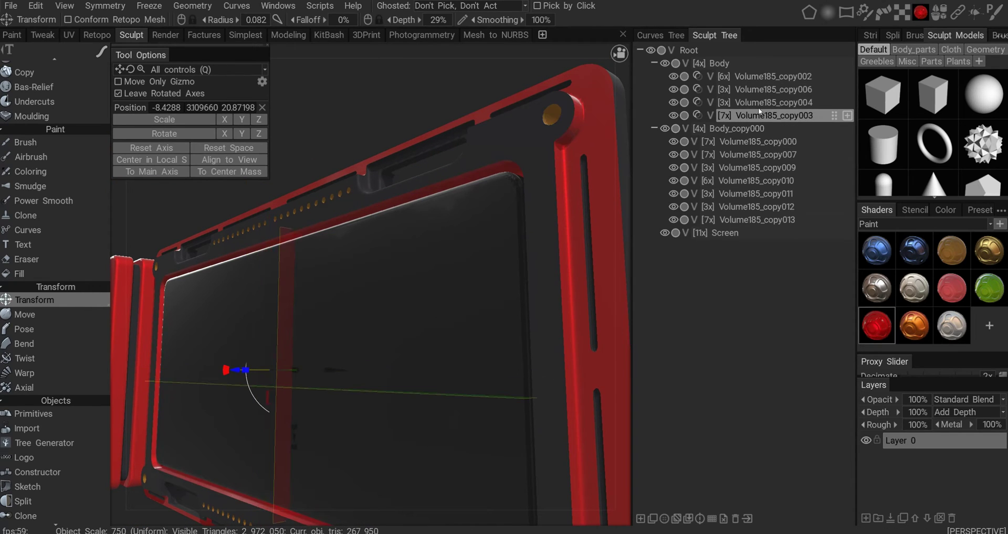
click(763, 90)
click(764, 76)
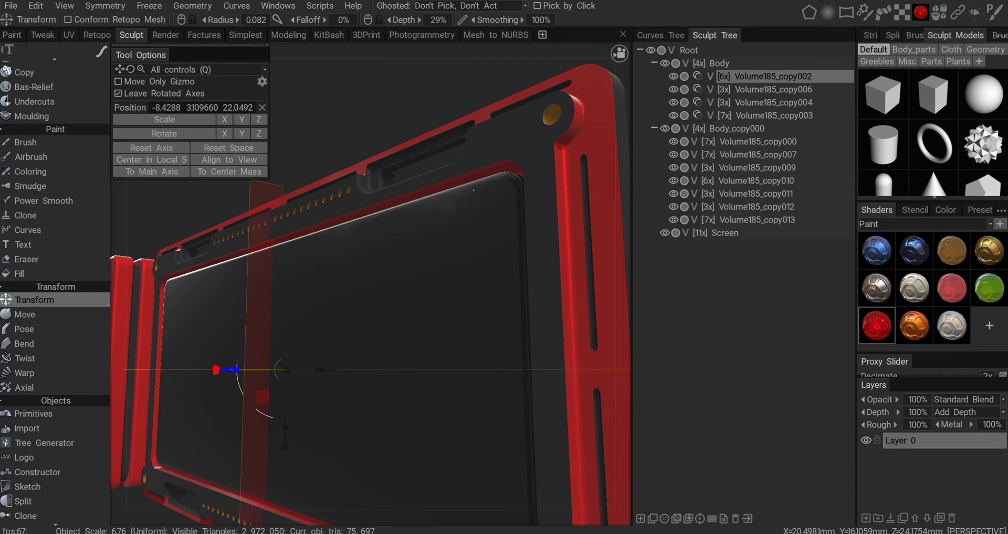
Reselect Volume185_copy004 and inspect the whole body straight from the front with the side panels hidden.
alt+drag(414, 225, 418, 226)
alt+right_drag(418, 227, 458, 246)
alt+drag(458, 245, 499, 226)
key(h)
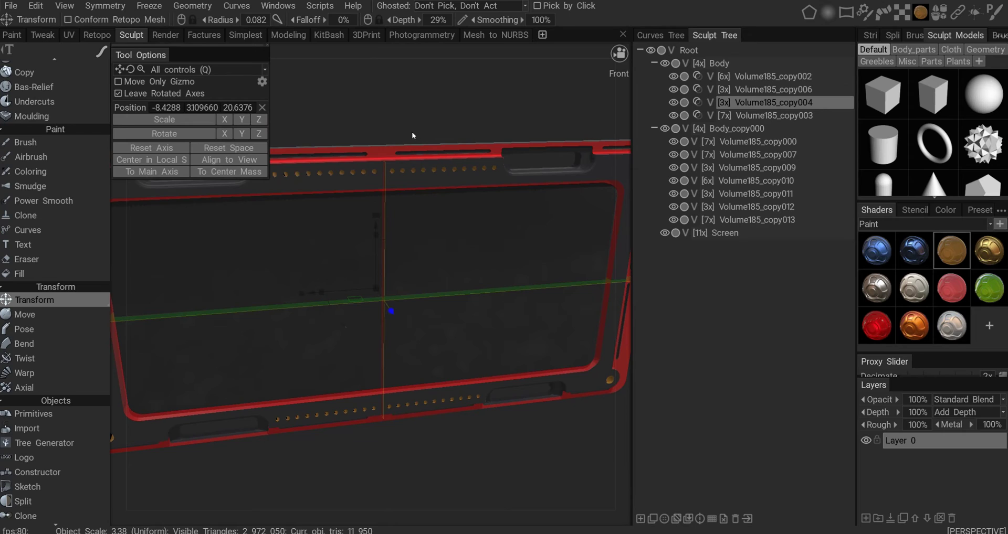
alt+shift+drag(412, 135, 436, 144)
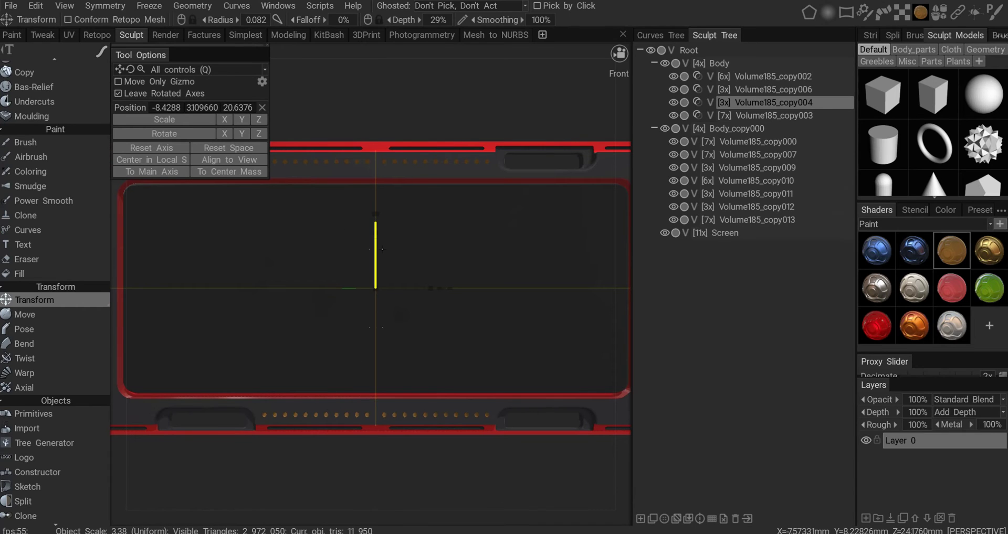
key(Tab)
mouse_move(409, 233)
alt+mouse_down()
mouse_move(415, 258)
mouse_move(418, 217)
alt+mouse_up()
scroll(418, 217, up, 2)
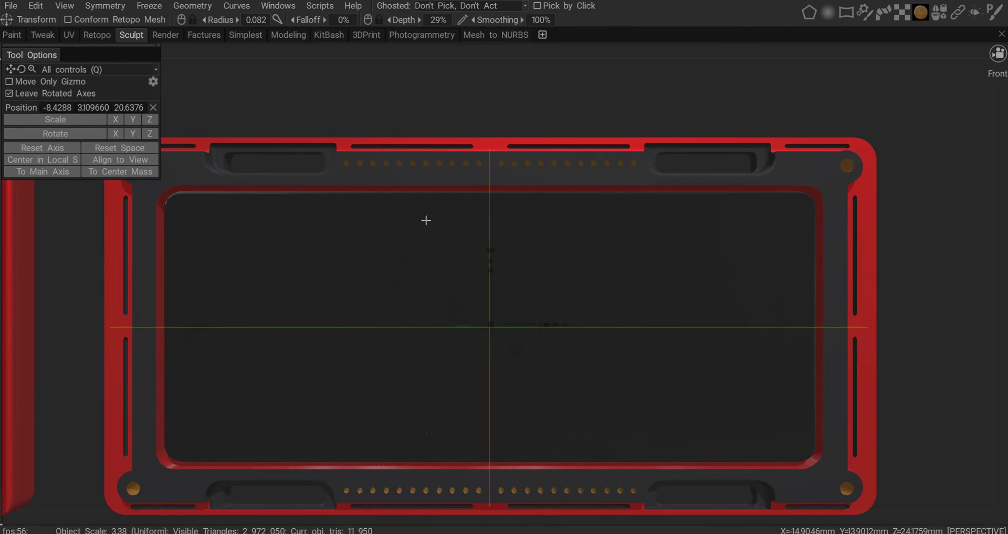
Activate the Blob tool with the rectangular stroke mode and set the stroke's edge radius to 22.
key(Tab)
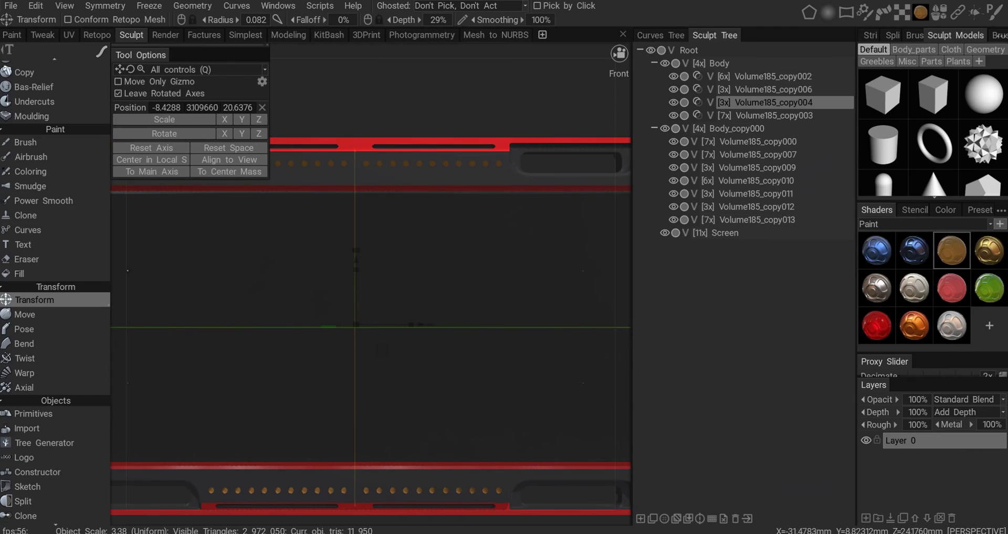
key(ctrl+z)
key(e)
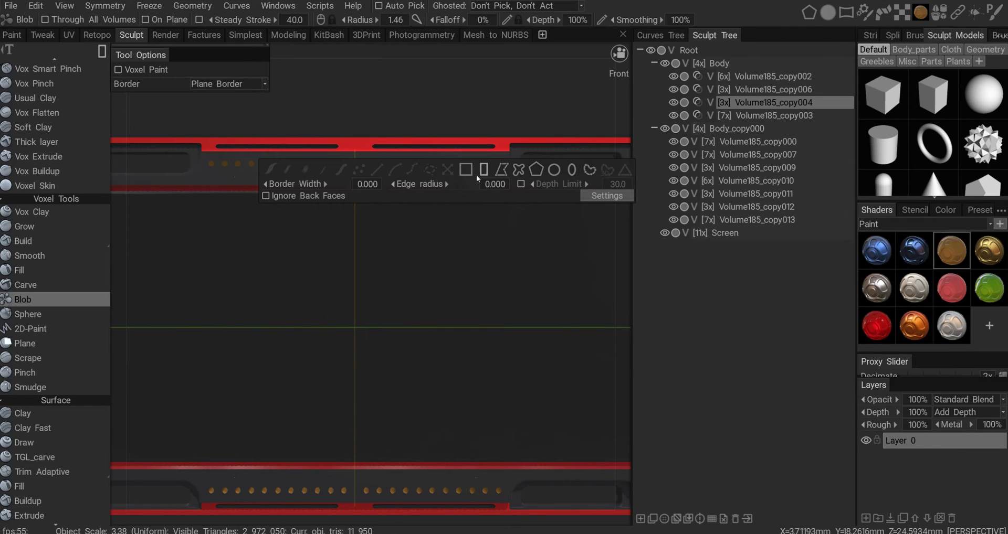
click(492, 183)
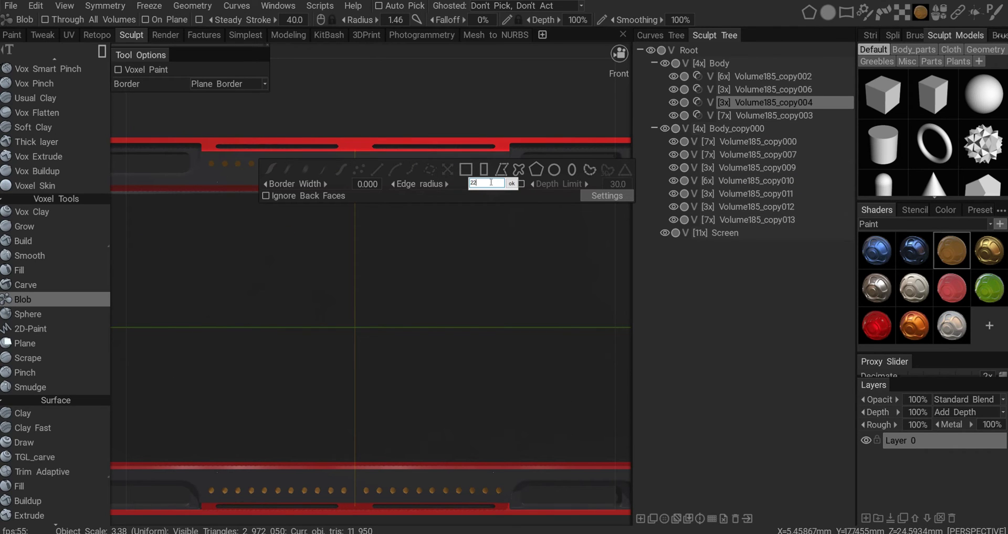
key(Return)
Draw a row of narrow rounded notches, about 21 × 105 pixels each, along the body's inner rim with symmetry on the picked plane.
mouse_move(483, 171)
alt+mouse_down()
mouse_move(358, 206)
mouse_move(342, 257)
mouse_move(366, 227)
alt+mouse_up()
key(h)
alt+middle_drag(302, 309, 309, 248)
key(Tab)
drag(219, 191, 225, 231)
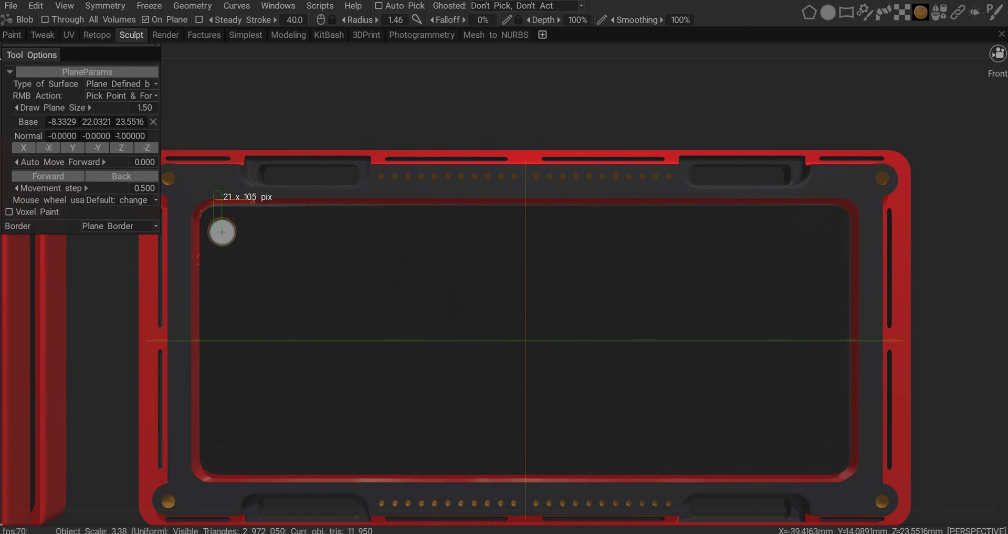
mouse_move(222, 232)
mouse_down()
mouse_move(540, 223)
mouse_move(521, 231)
mouse_up()
mouse_move(481, 272)
alt+mouse_down()
mouse_move(443, 303)
mouse_move(539, 275)
mouse_move(603, 300)
mouse_move(600, 284)
mouse_move(501, 305)
mouse_move(581, 304)
alt+mouse_up()
scroll(525, 297, down, 5)
scroll(520, 291, up, 2)
key(Tab)
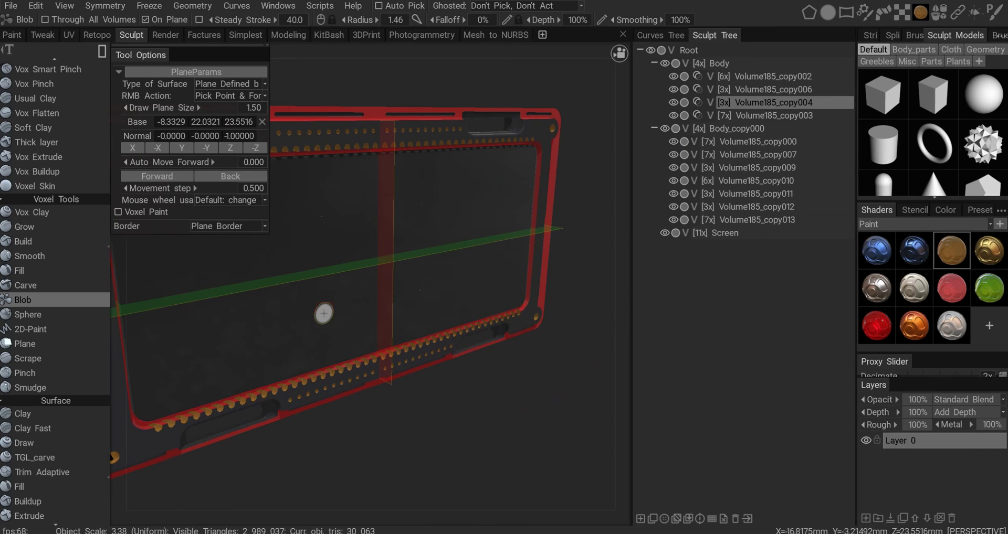
Move the Volume185_copy004 cutter along Z to about 21.31 with Transform and inspect its notches around the body.
alt+middle_drag(321, 314, 383, 321)
key(t)
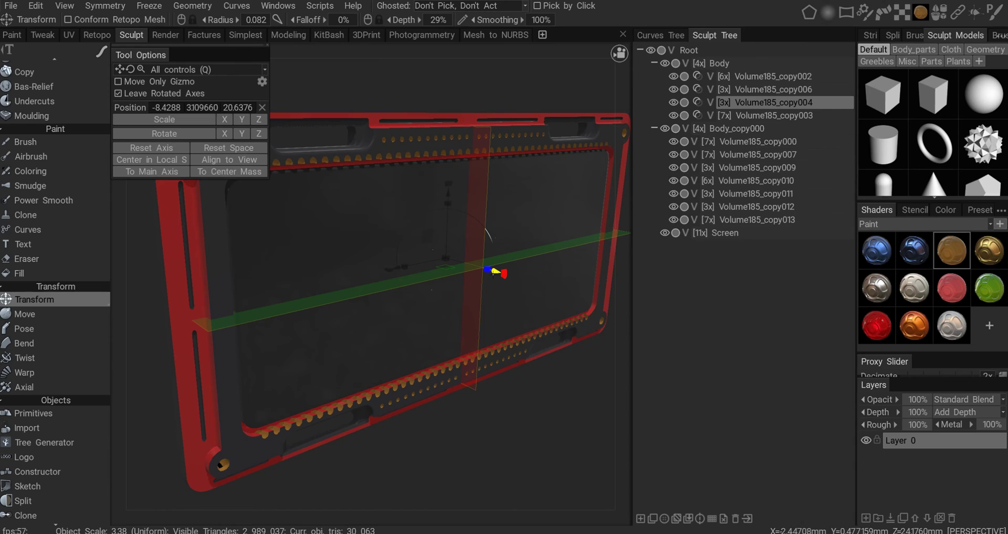
mouse_move(496, 271)
mouse_down()
mouse_move(504, 274)
mouse_move(479, 270)
mouse_move(497, 272)
mouse_up()
drag(557, 341, 434, 318)
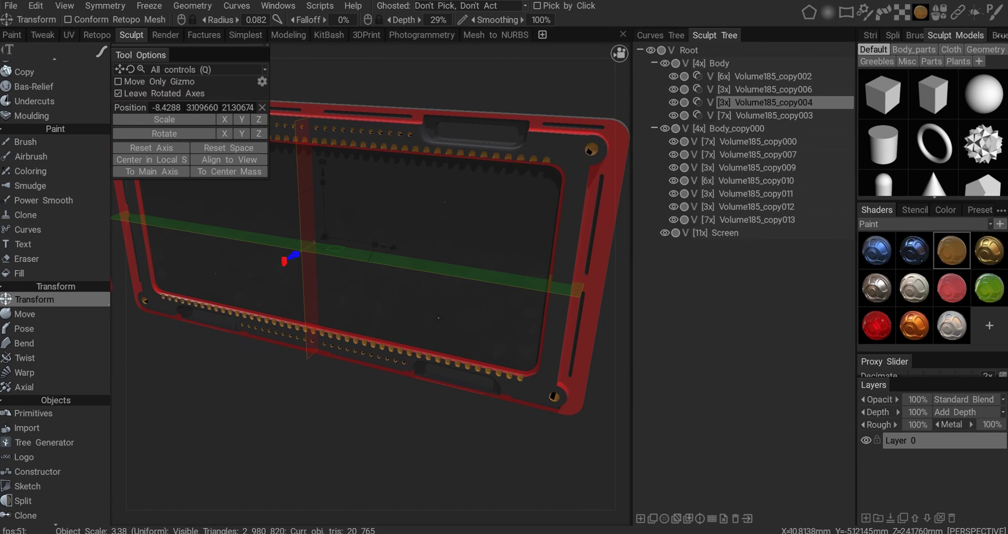
drag(457, 315, 476, 340)
scroll(487, 308, down, 5)
alt+drag(488, 314, 427, 130)
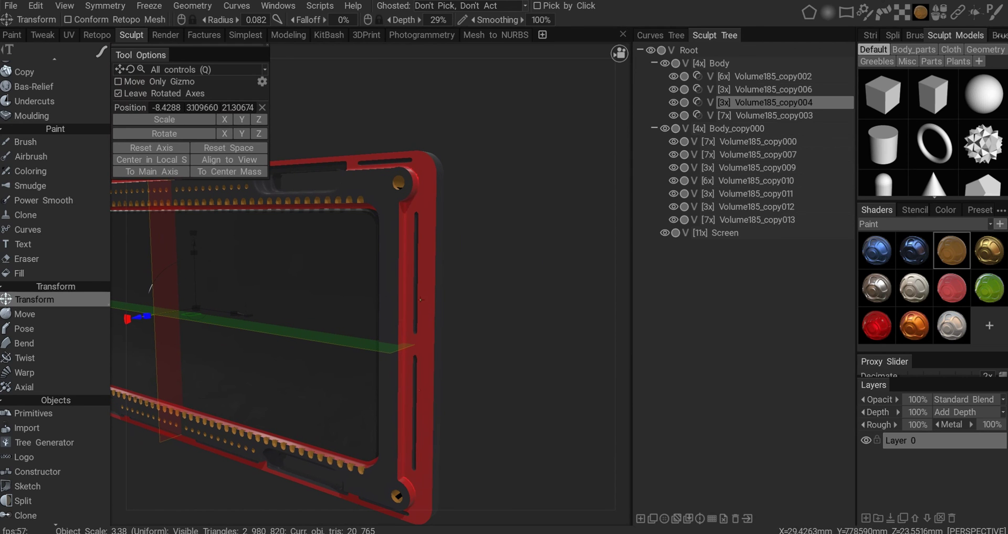
alt+drag(373, 278, 354, 265)
mouse_move(353, 265)
alt+right_down()
mouse_move(367, 267)
mouse_move(354, 258)
alt+right_up()
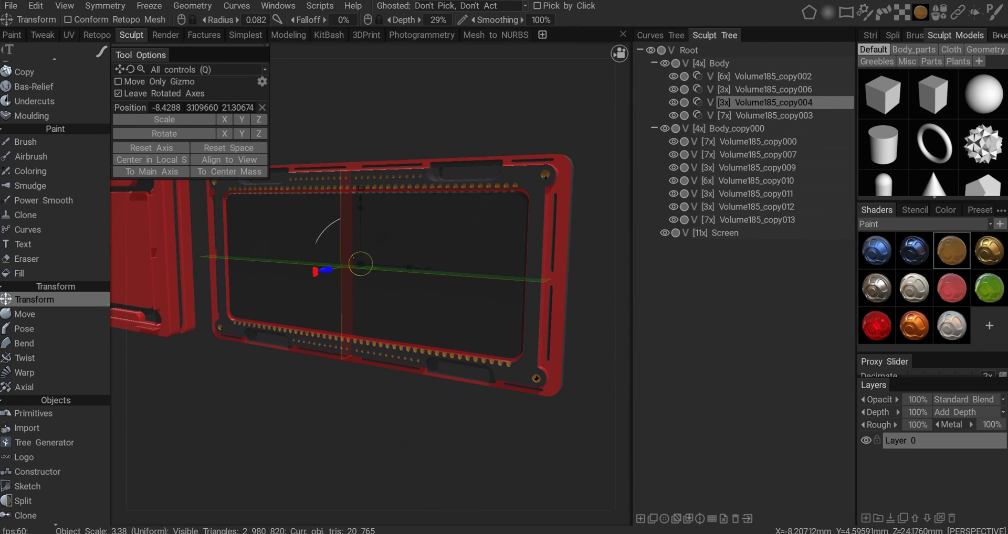